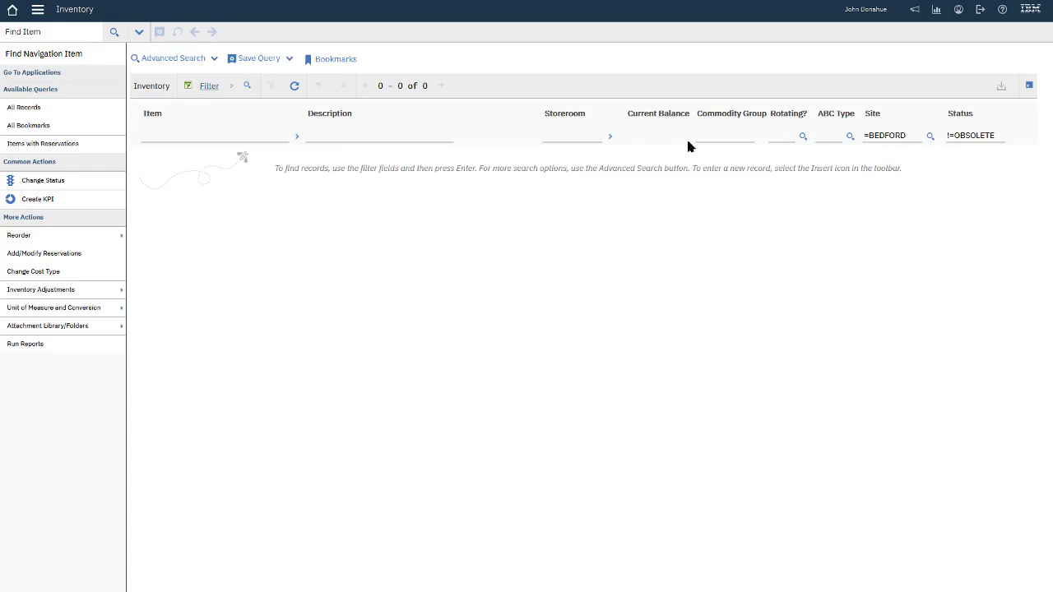
- Run an Advanced Search for Catalog # B21AK5Q4 and review the returned item 3051T record
{"action": "left_click", "coordinate": [159, 59]}
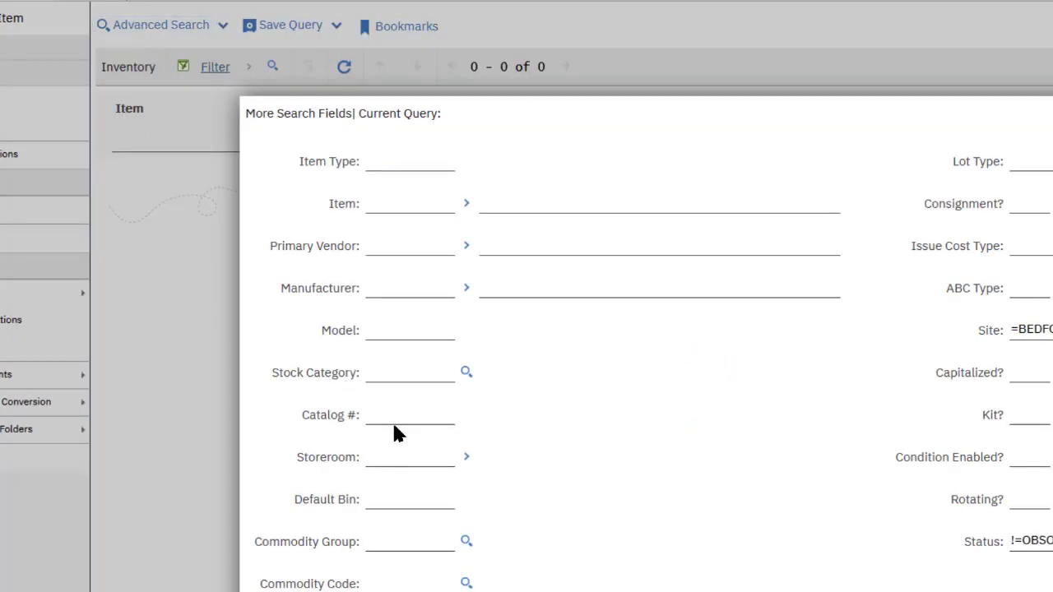
{"action": "left_click", "coordinate": [394, 415]}
{"action": "type", "text": "B21AK5Q4"}
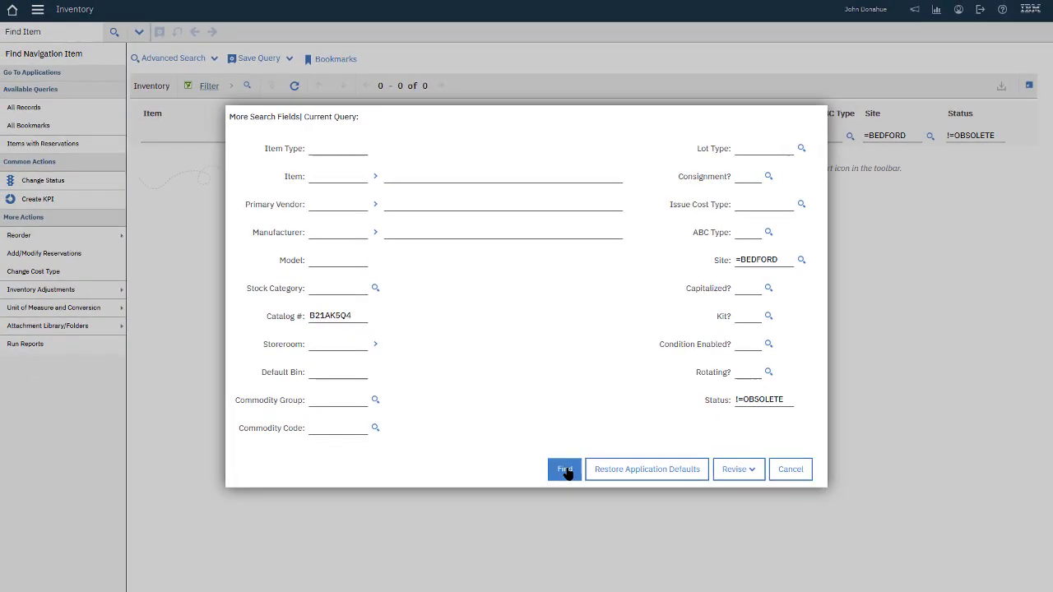
{"action": "left_click", "coordinate": [566, 469]}
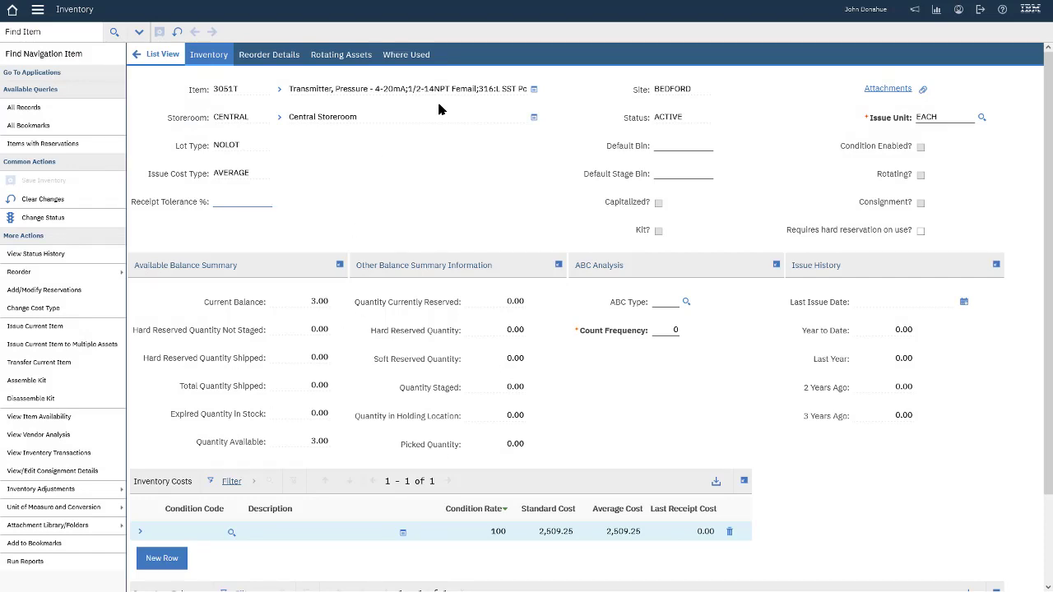
{"action": "scroll", "coordinate": [410, 558], "scroll_direction": "down", "scroll_amount": 2}
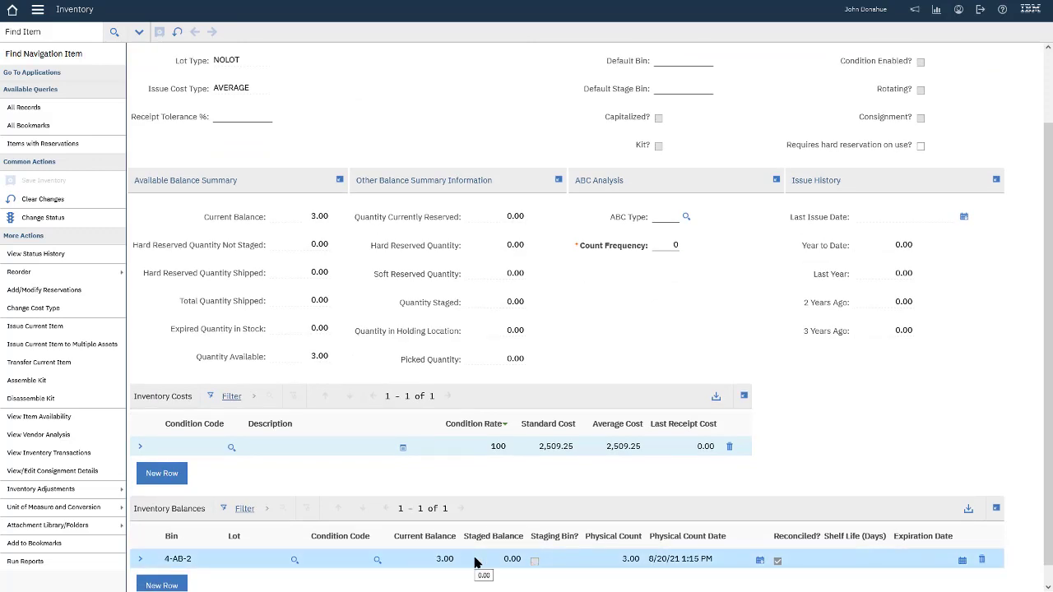
{"action": "scroll", "coordinate": [536, 132], "scroll_direction": "up", "scroll_amount": 2}
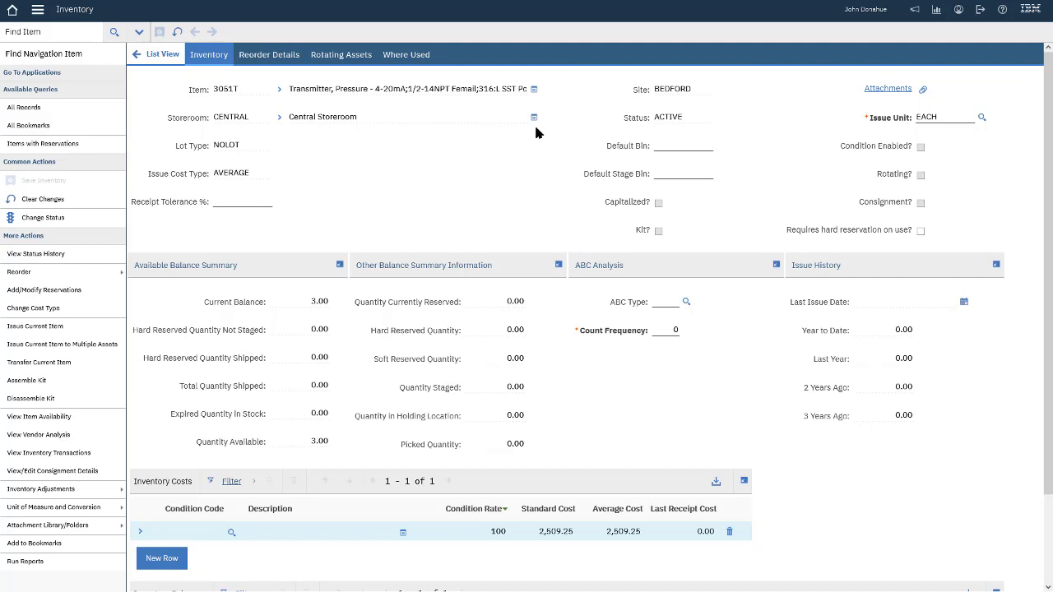
- On Reorder Details, set the primary vendor of item 3051T to TRANSCAT
{"action": "left_click", "coordinate": [275, 56]}
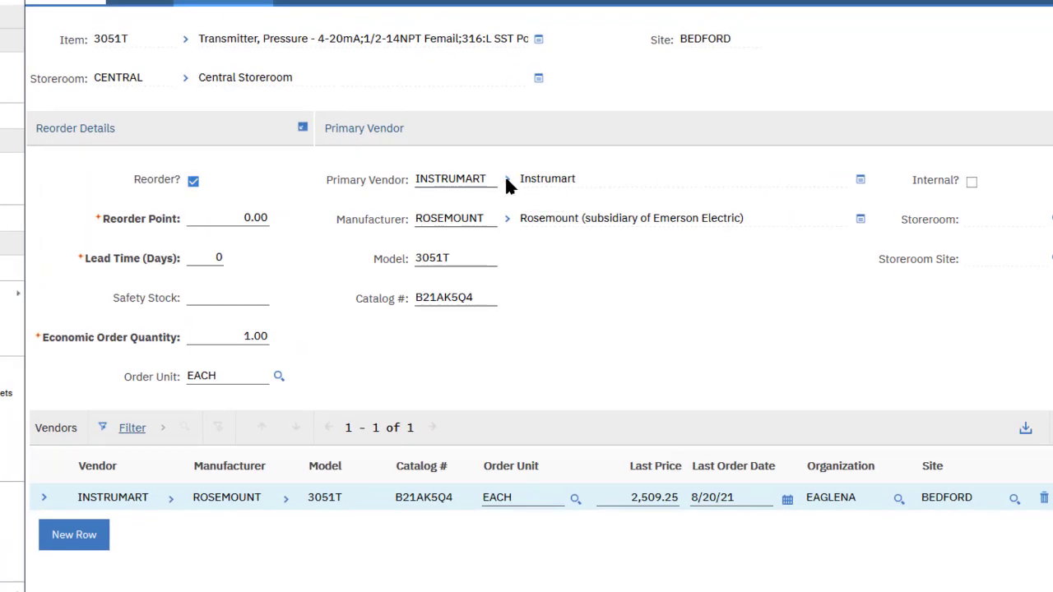
{"action": "left_click", "coordinate": [508, 181]}
{"action": "type", "text": "transc"}
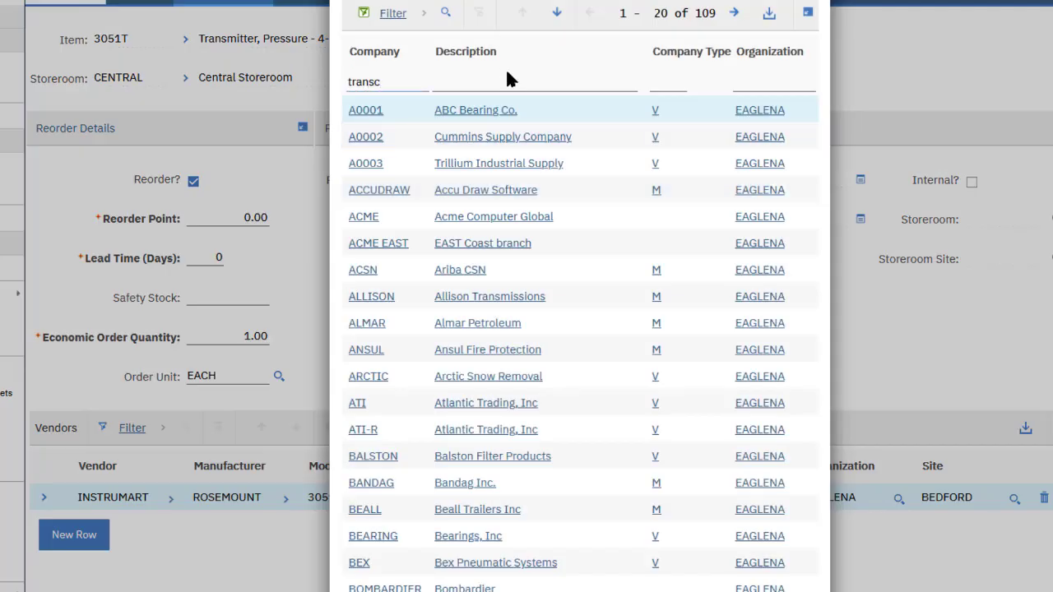
{"action": "key", "text": "Return"}
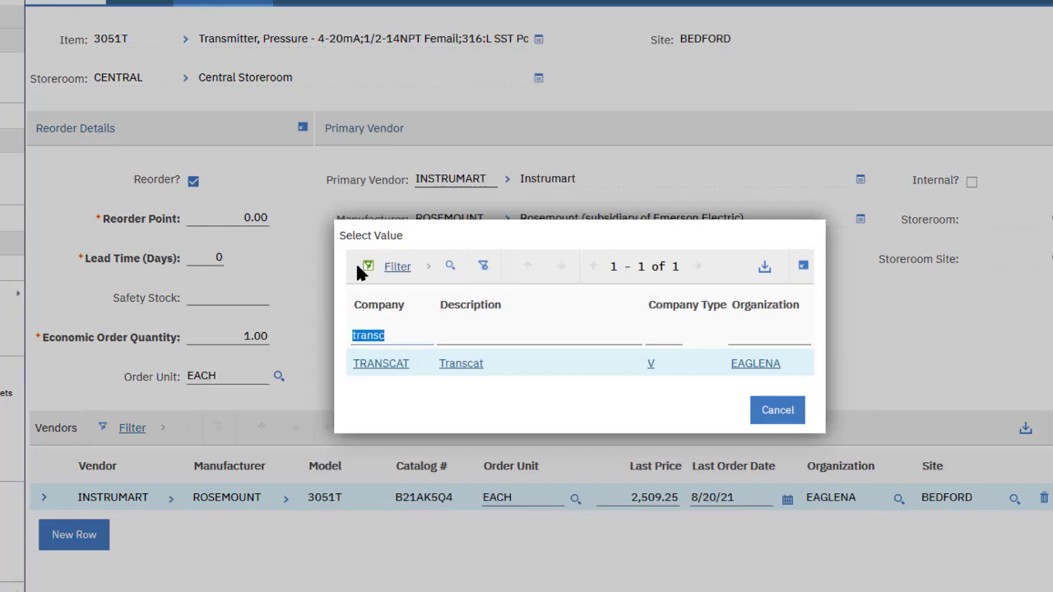
{"action": "left_click", "coordinate": [372, 362]}
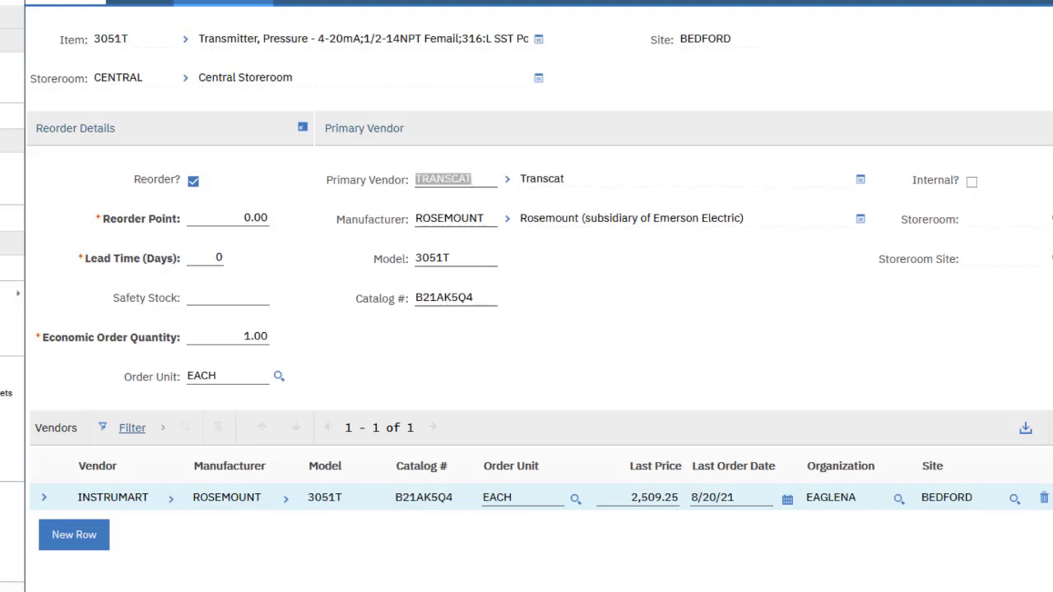
- Change the vendor Catalog # from B21AK5Q4 to G3A2B21A
{"action": "double_click", "coordinate": [483, 298]}
{"action": "type", "text": "G3A2B21A"}
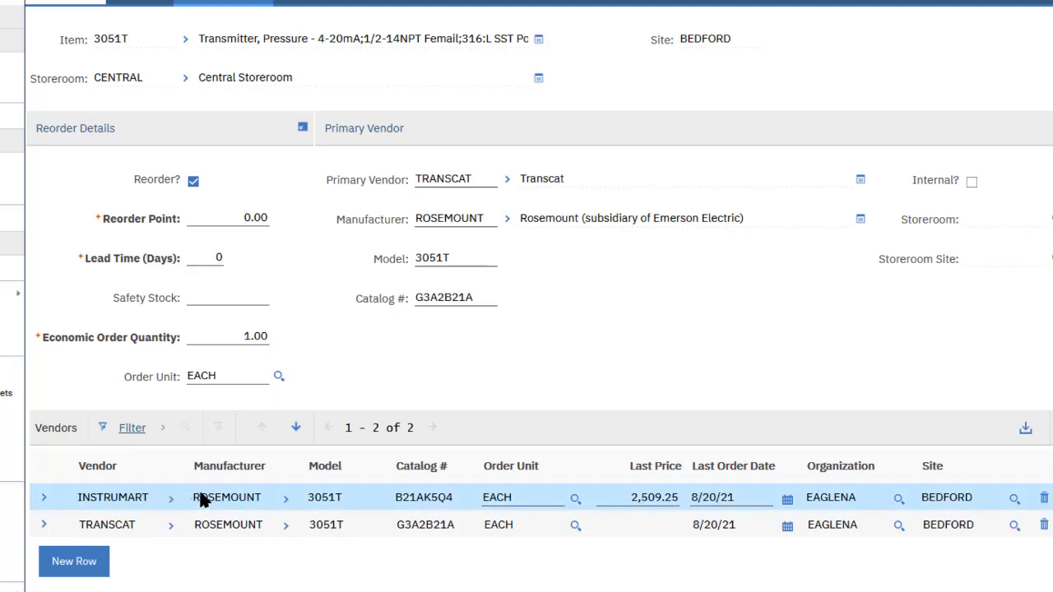
{"action": "double_click", "coordinate": [483, 297]}
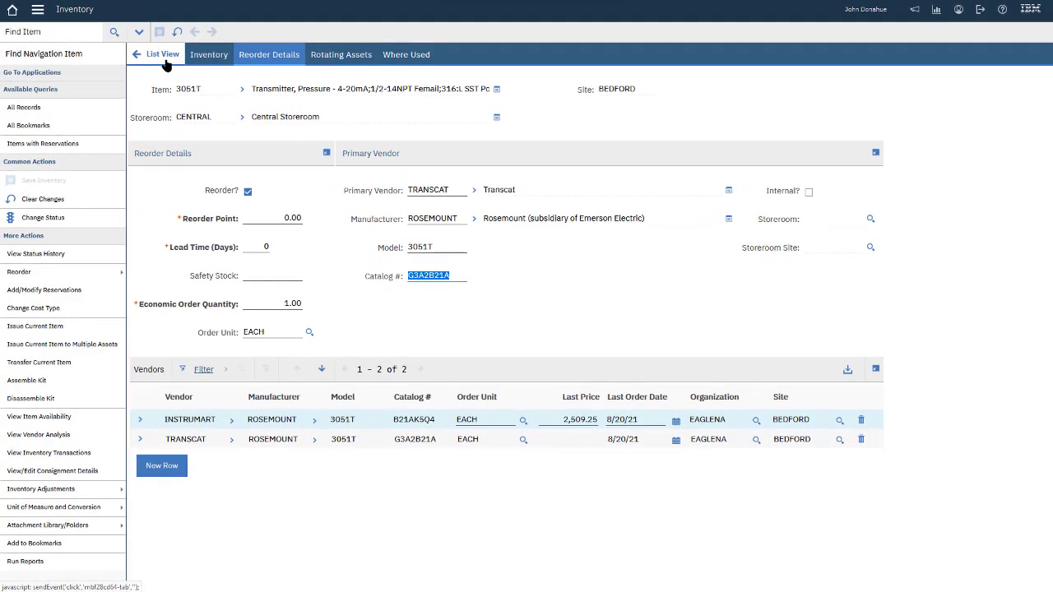
- Go from item 3051T's record back to the Start Center and reopen Inventory > Inventory
{"action": "left_click", "coordinate": [162, 57]}
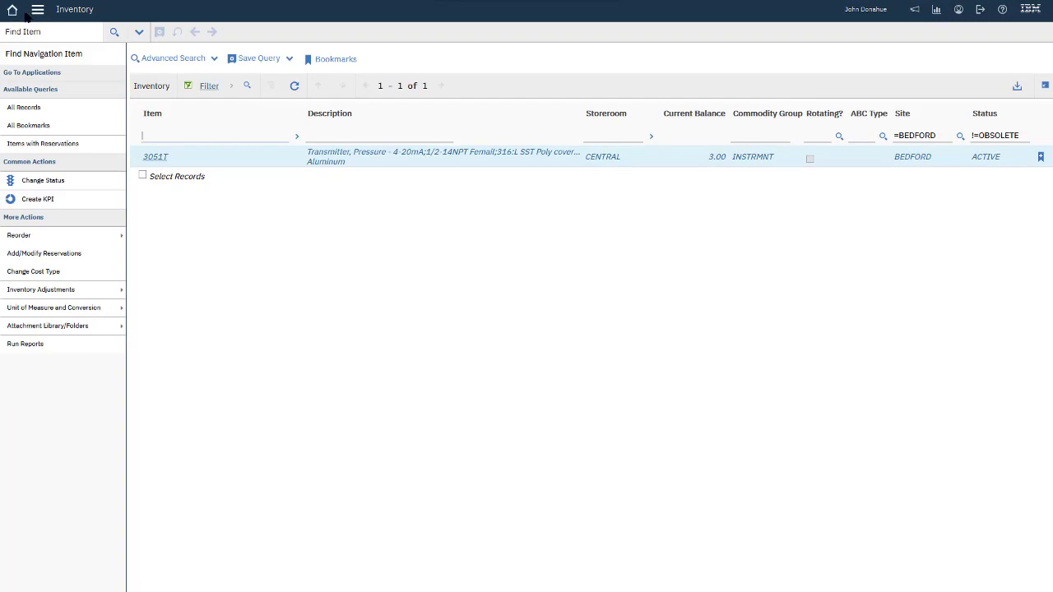
{"action": "left_click", "coordinate": [13, 10]}
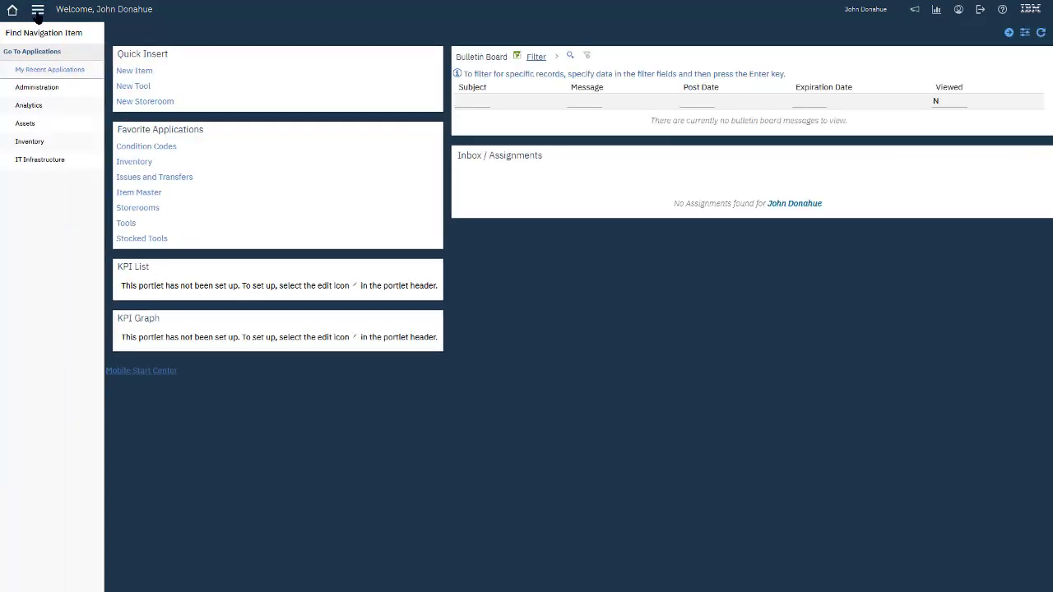
{"action": "mouse_move", "coordinate": [51, 145]}
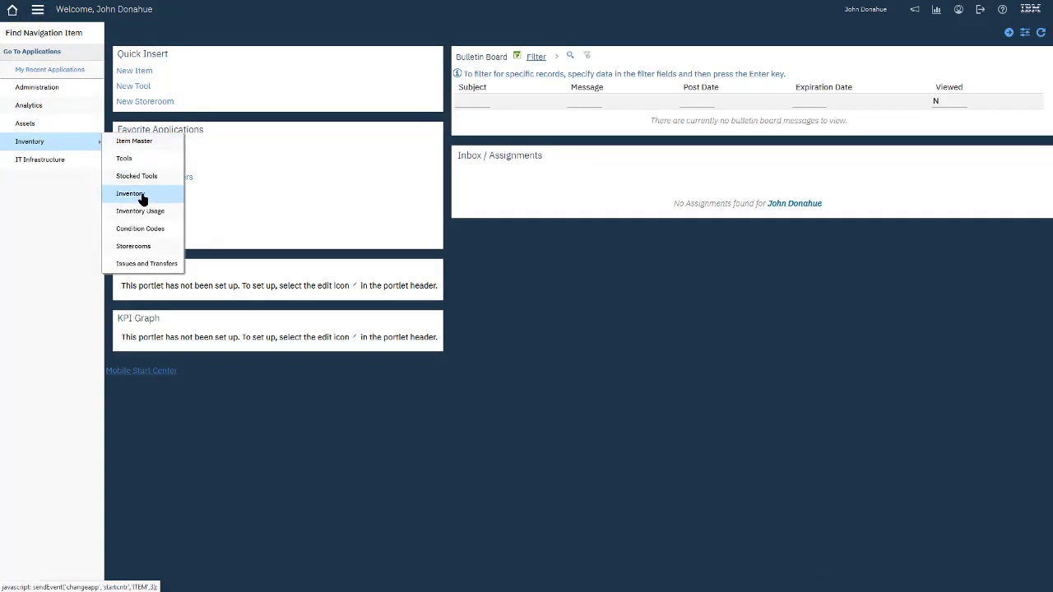
{"action": "left_click", "coordinate": [140, 194]}
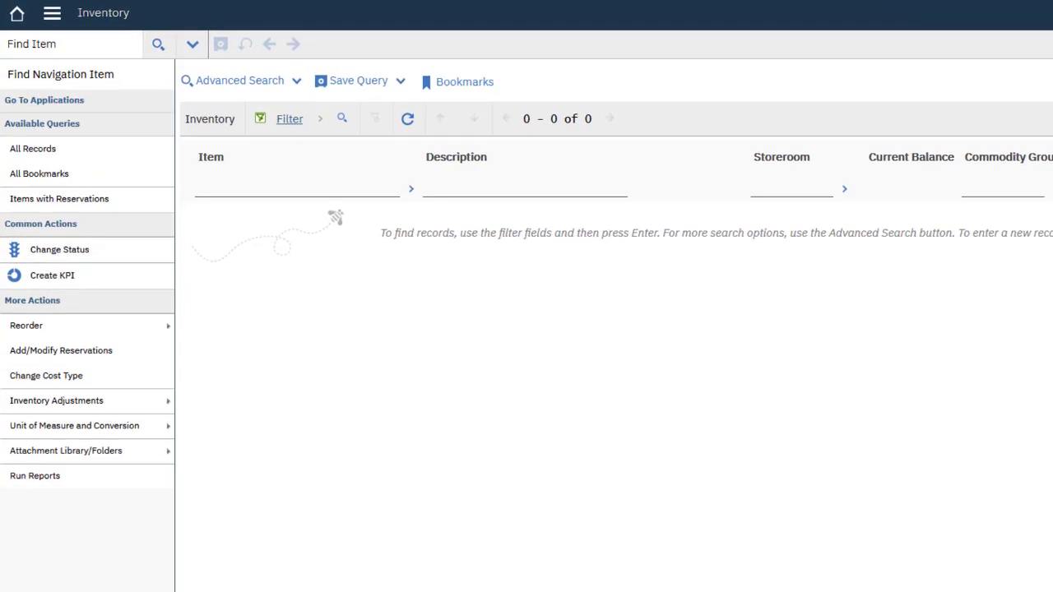
- Search More Search Fields by Catalog # 8214KSQ4, which finds no records
{"action": "left_click", "coordinate": [257, 80]}
{"action": "left_click", "coordinate": [474, 438]}
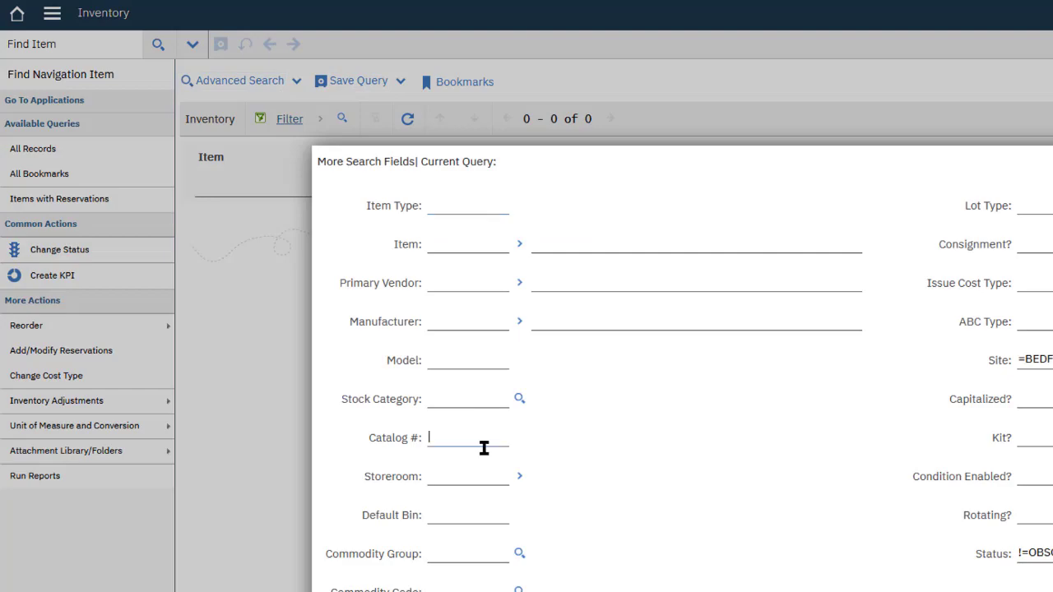
{"action": "type", "text": "8214KSQ4"}
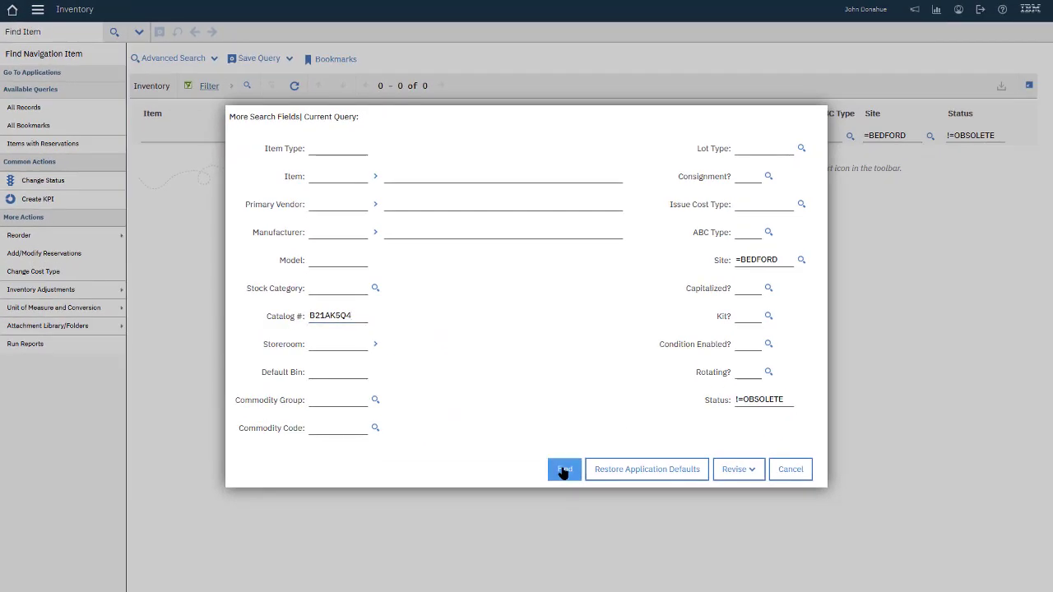
{"action": "left_click", "coordinate": [559, 471]}
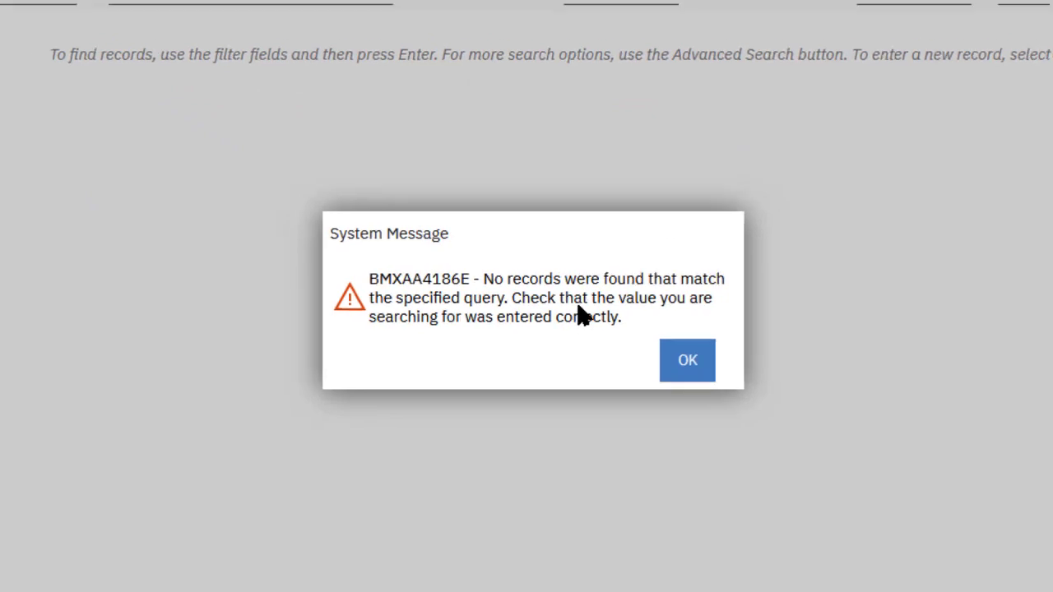
{"action": "left_click", "coordinate": [694, 363]}
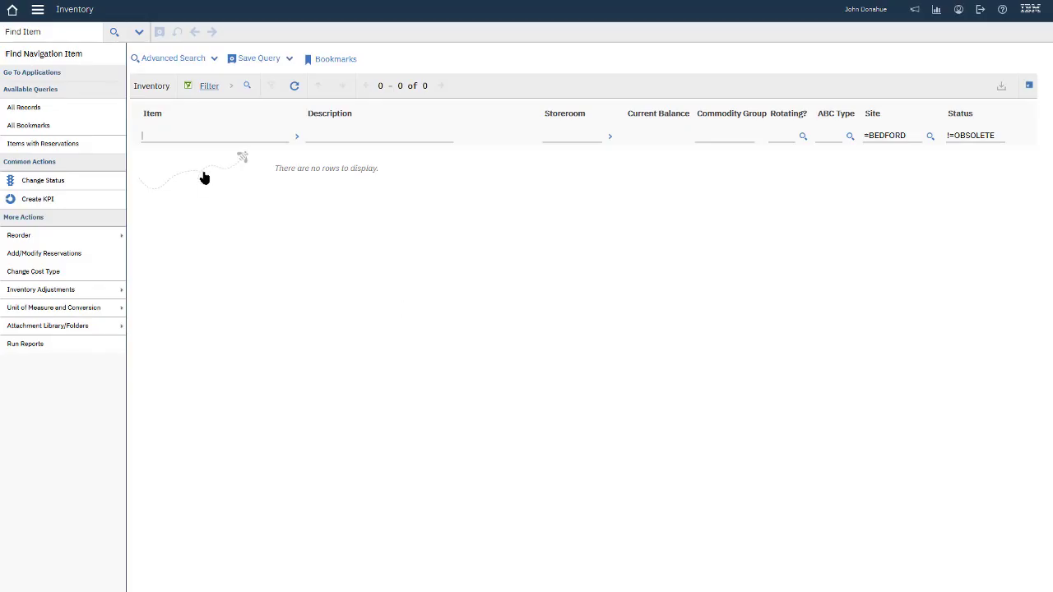
- Replace the Catalog # criterion with g3a2 and rerun the search, reopening item 3051T
{"action": "left_click", "coordinate": [182, 59]}
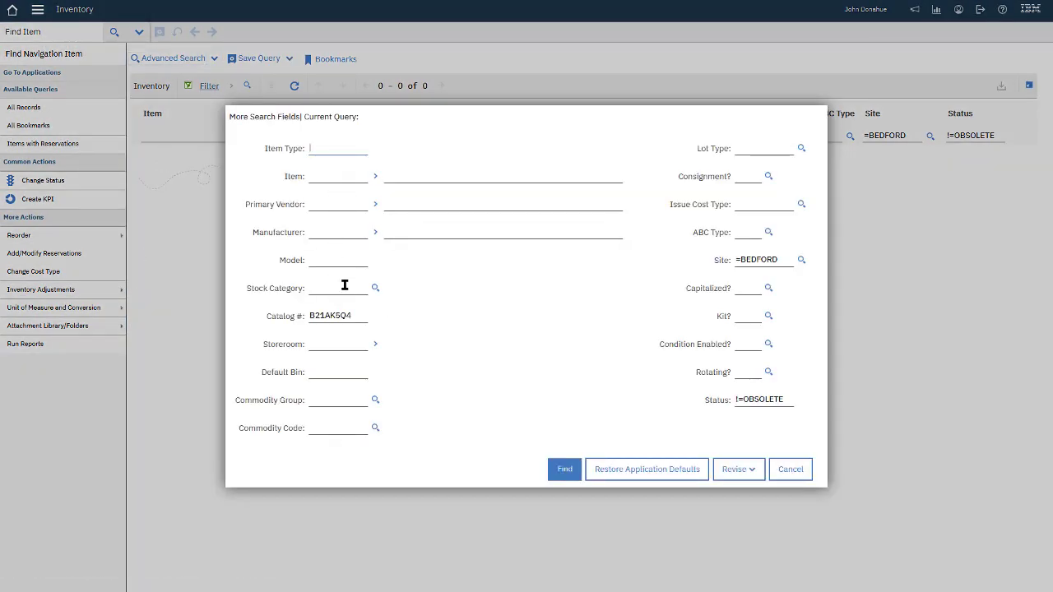
{"action": "double_click", "coordinate": [340, 316]}
{"action": "left_click", "coordinate": [355, 316]}
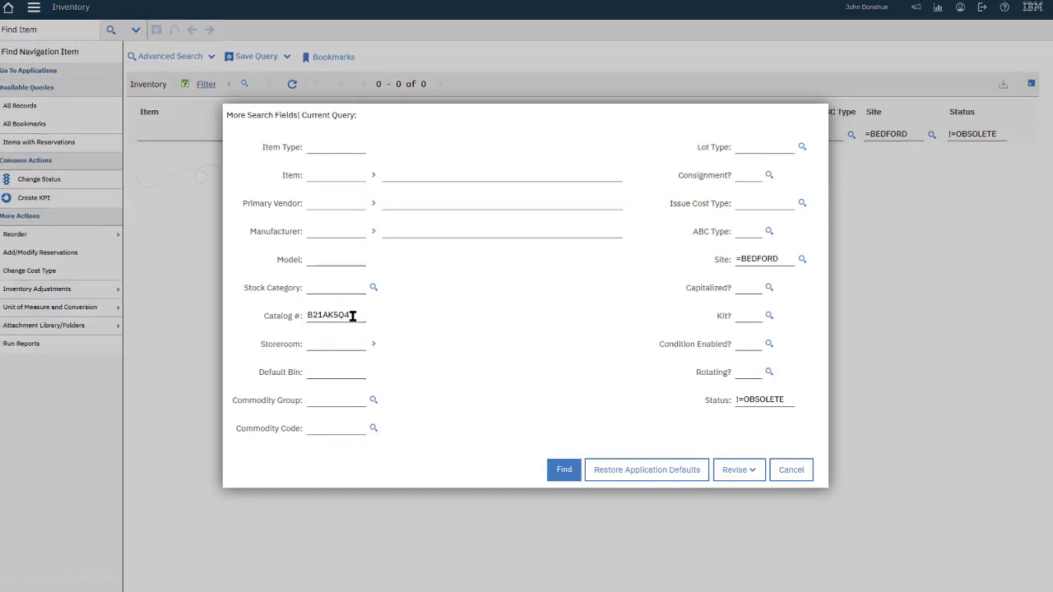
{"action": "double_click", "coordinate": [353, 316]}
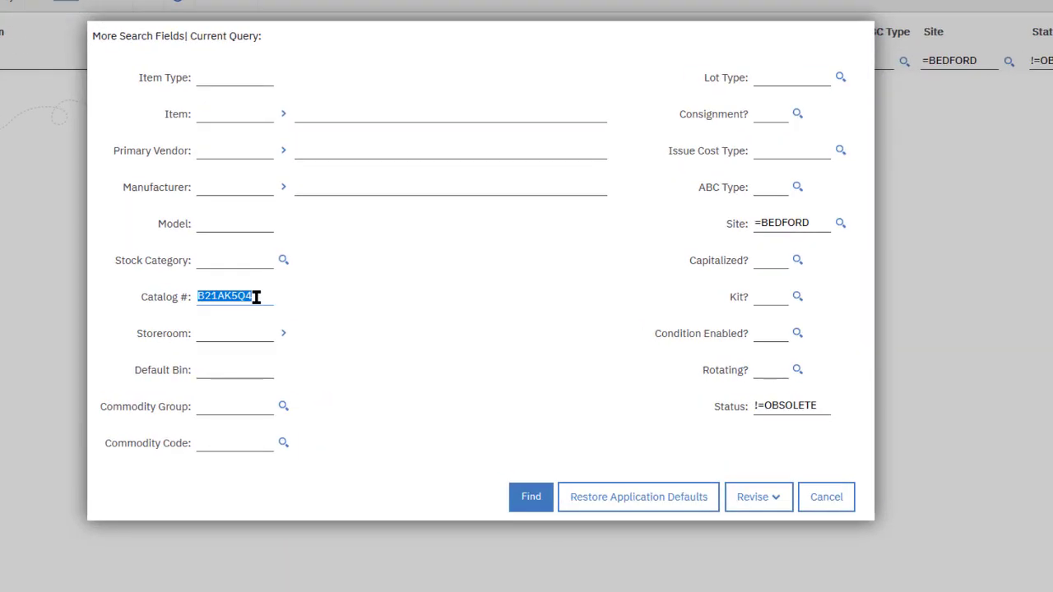
{"action": "key", "text": "alt+F1"}
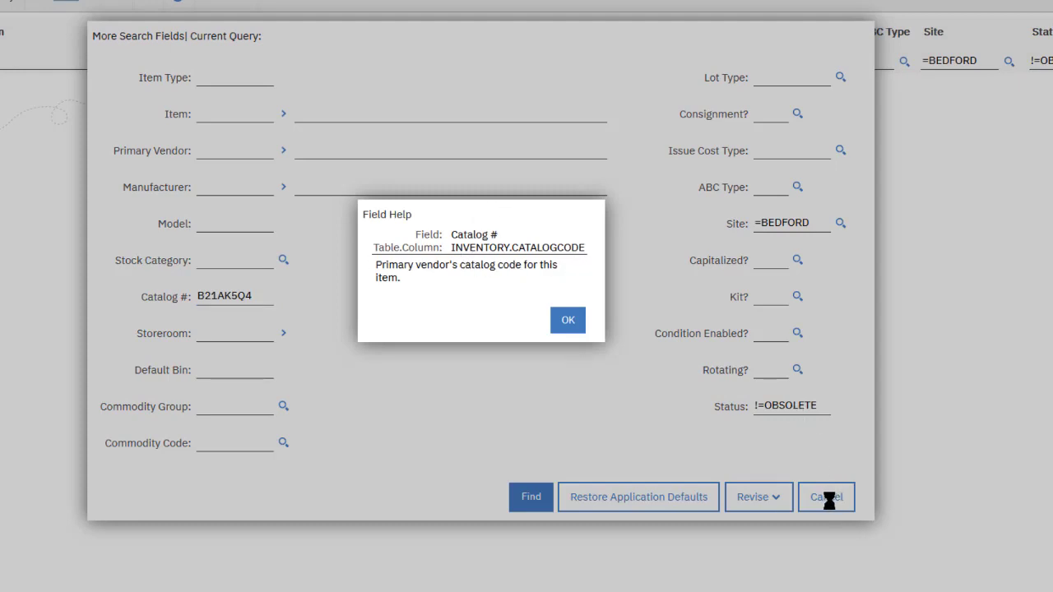
{"action": "left_click", "coordinate": [567, 320]}
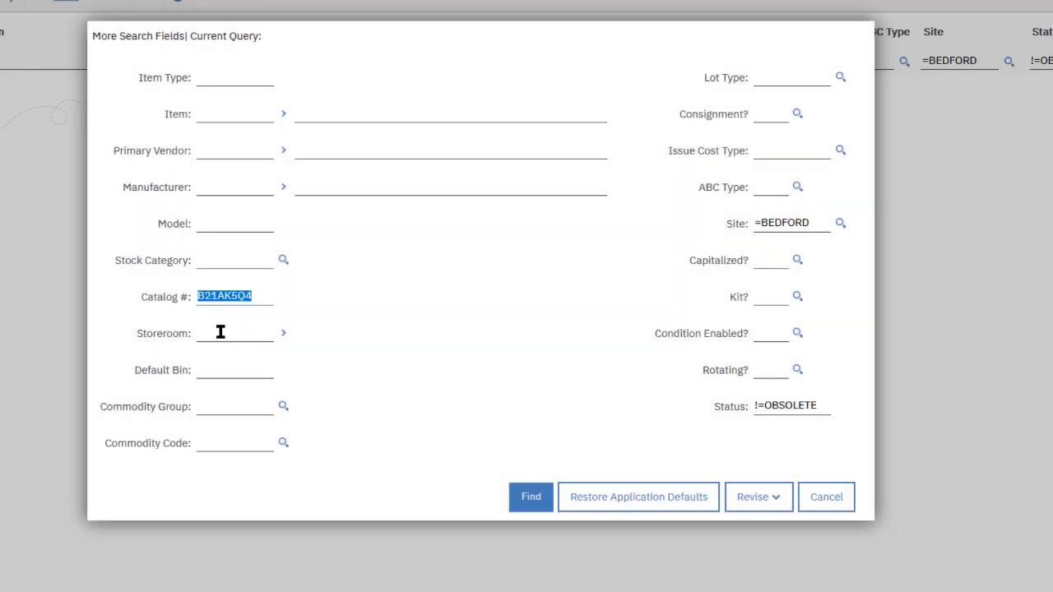
{"action": "key", "text": "BackSpace"}
{"action": "type", "text": "g3a2"}
{"action": "key", "text": "Return"}
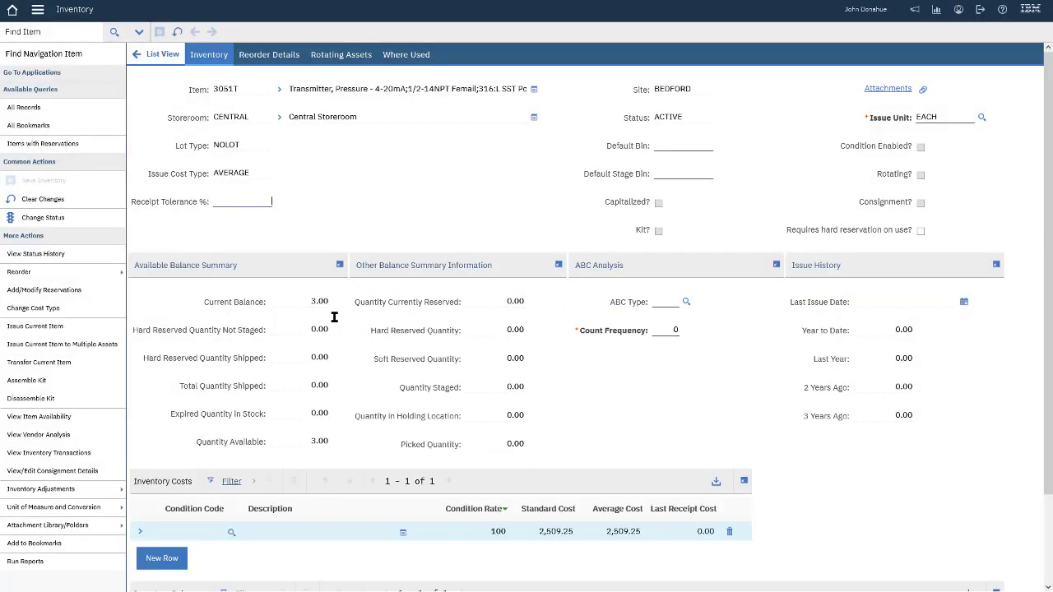
- On Reorder Details, confirm via Field Help that INSTRUMART's Catalog # B21AK5Q4 is INVVENDOR.CATALOGCODE
{"action": "left_click", "coordinate": [271, 56]}
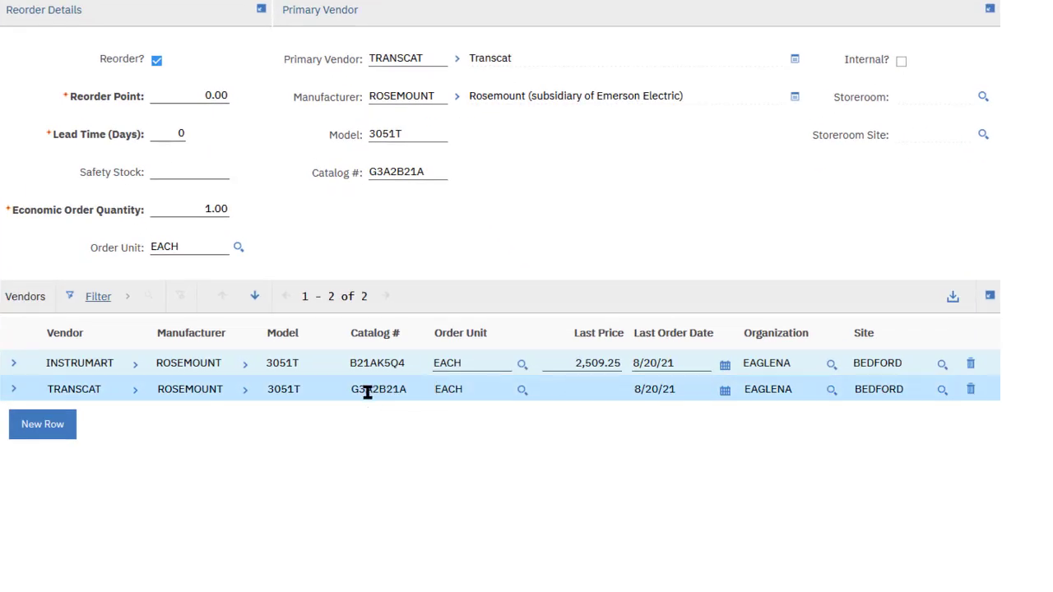
{"action": "double_click", "coordinate": [365, 365]}
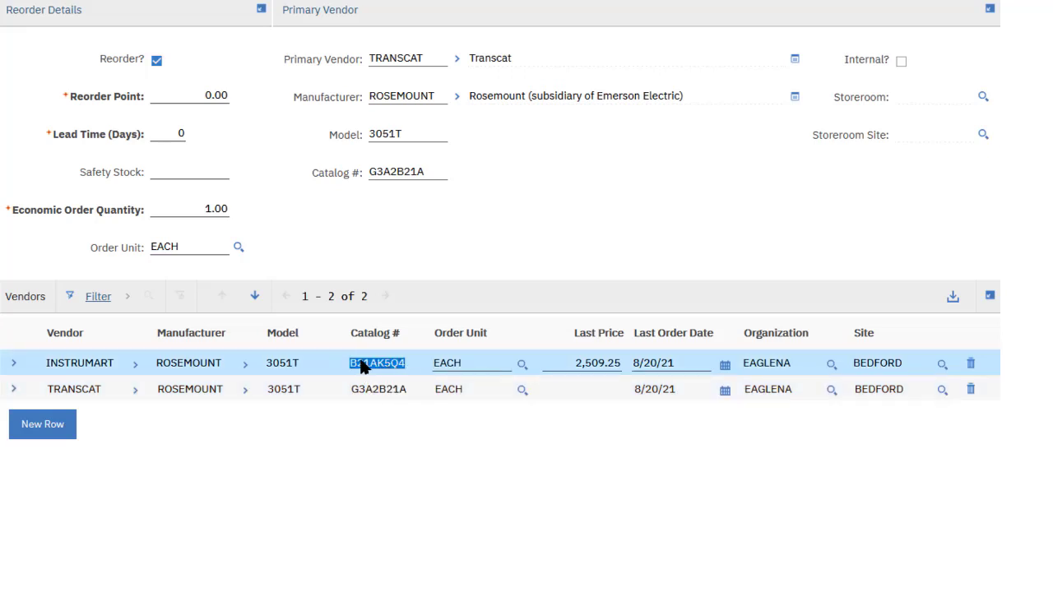
{"action": "key", "text": "alt+F1"}
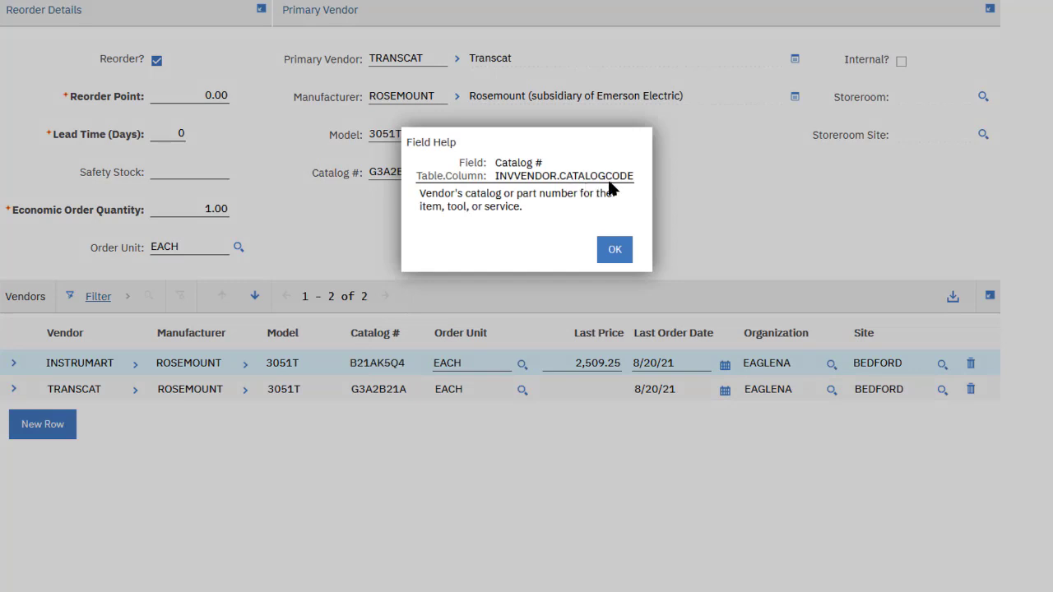
{"action": "left_click", "coordinate": [617, 253]}
{"action": "left_click", "coordinate": [615, 252]}
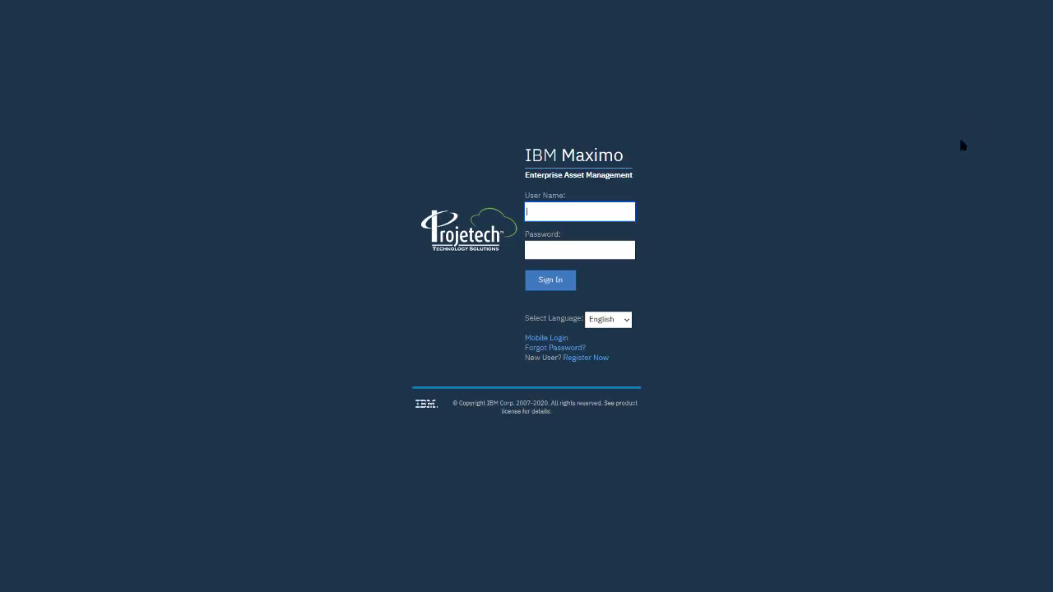
- Sign in with the other user's user name and password
{"action": "key", "text": "Tab"}
{"action": "type", "text": "•••••••••"}
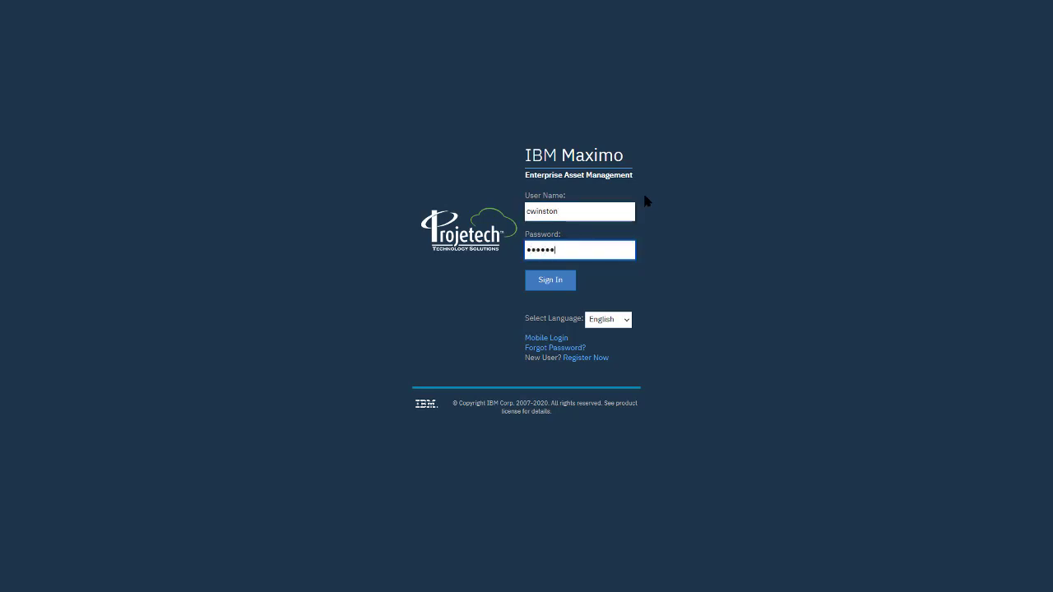
{"action": "key", "text": "Return"}
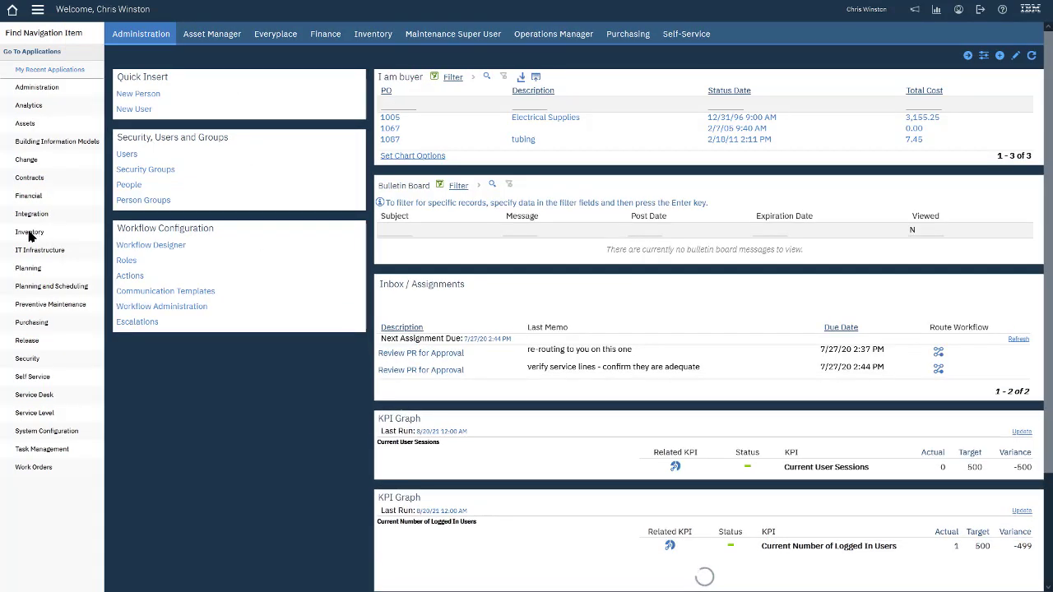
- In Inventory's Advanced Search, search Vendor's Catalog # B21AK5Q4 to bring up item 3051T
{"action": "mouse_move", "coordinate": [30, 237]}
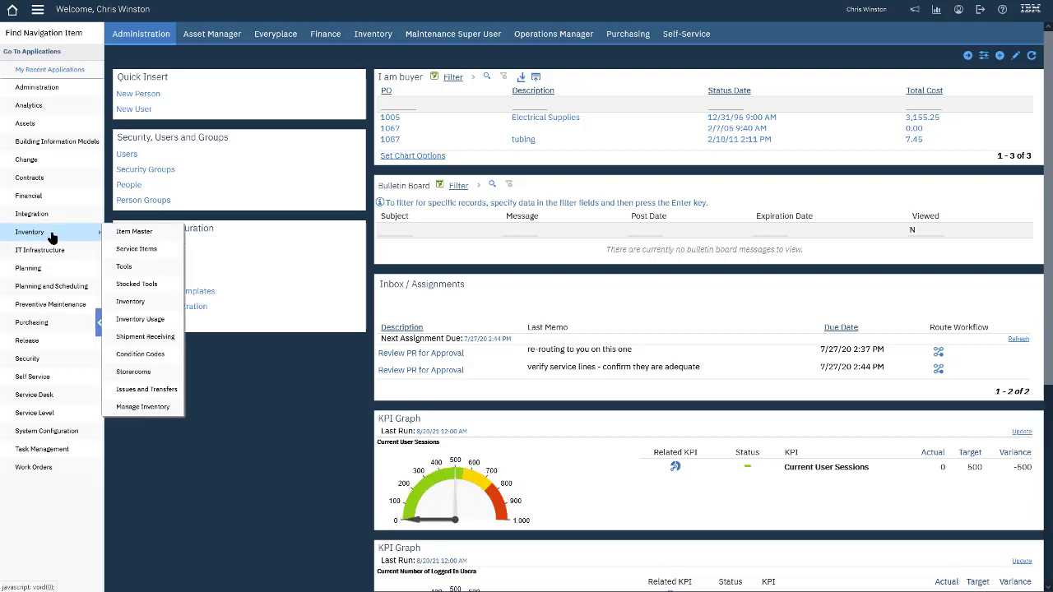
{"action": "left_click", "coordinate": [141, 301]}
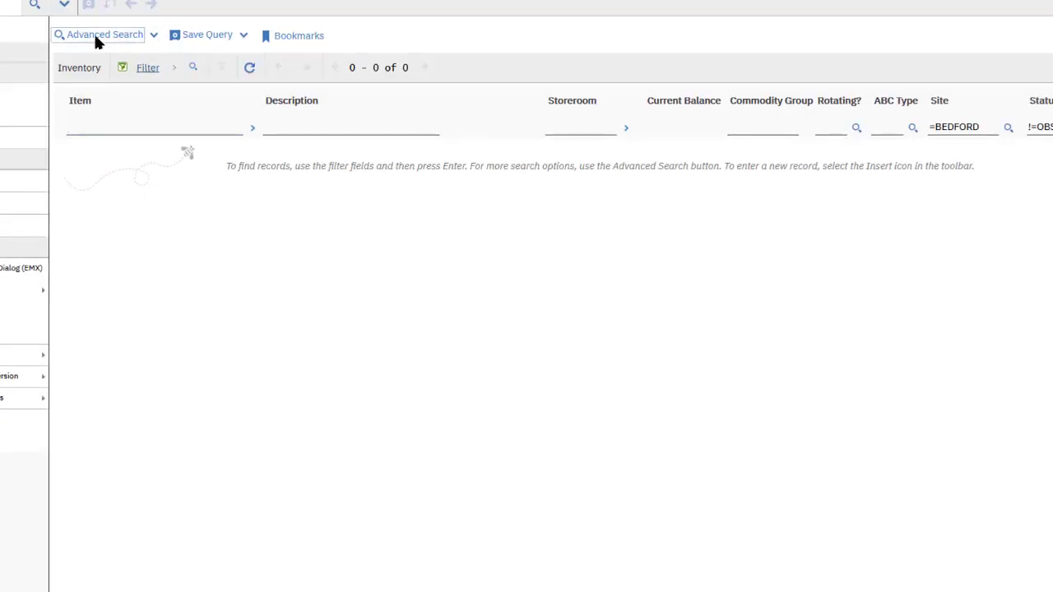
{"action": "left_click", "coordinate": [95, 37]}
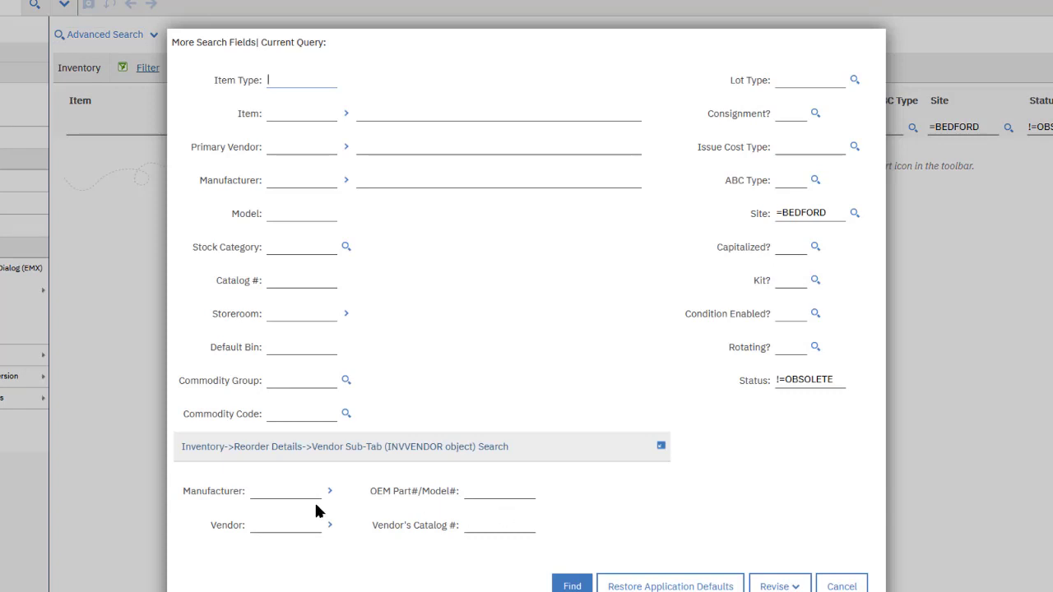
{"action": "left_click", "coordinate": [481, 525]}
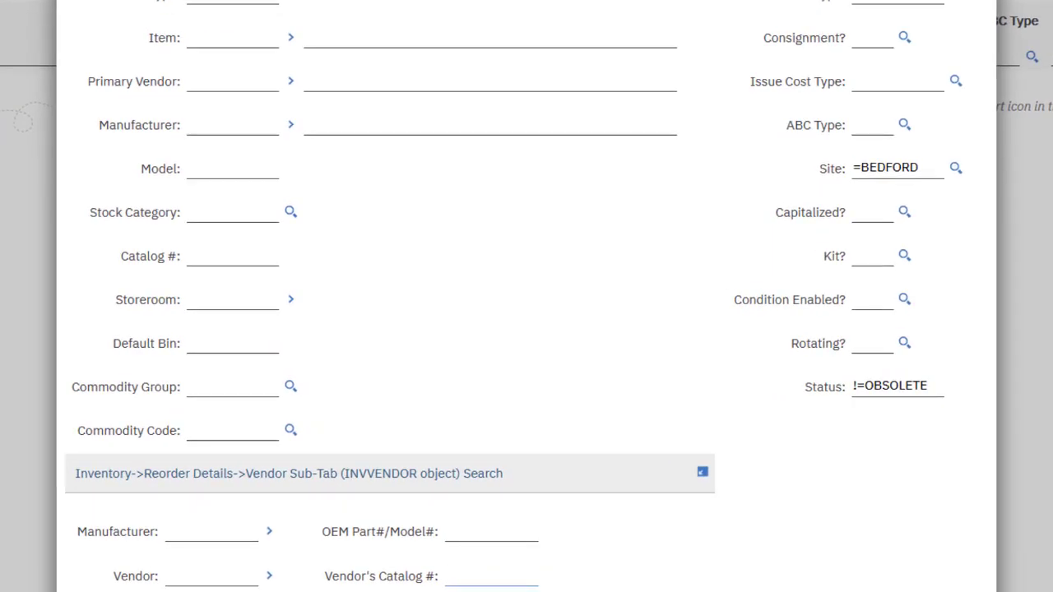
{"action": "key", "text": "alt+F1"}
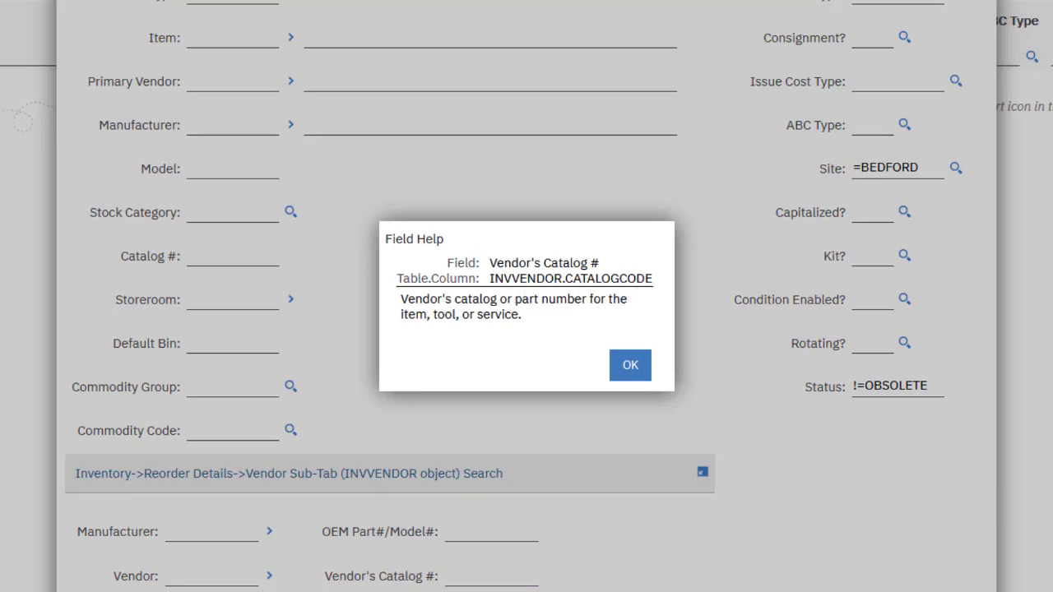
{"action": "left_click", "coordinate": [630, 365]}
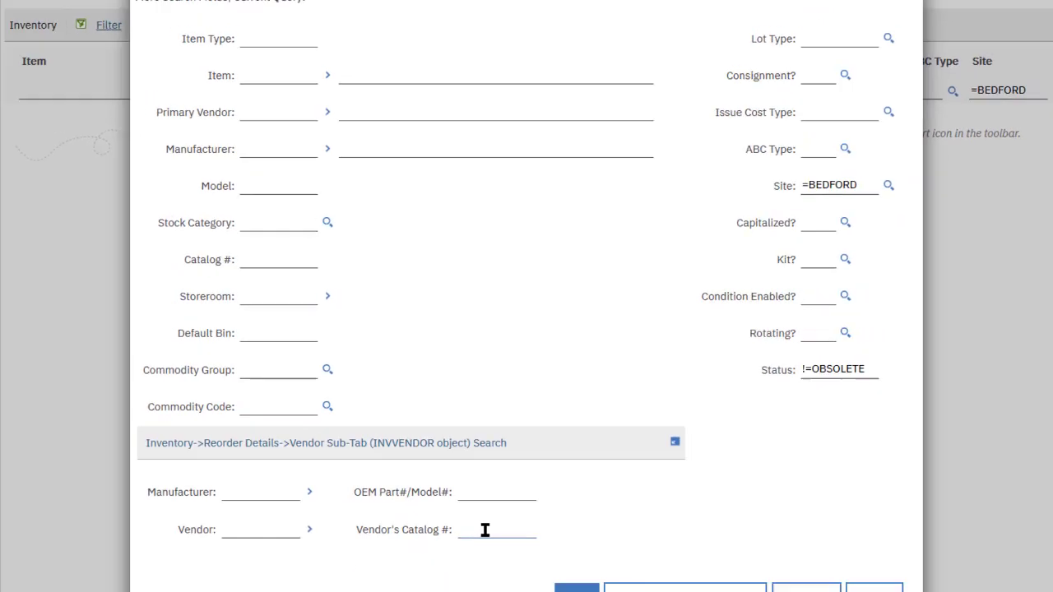
{"action": "type", "text": "B21AK5Q4"}
{"action": "left_click", "coordinate": [576, 588]}
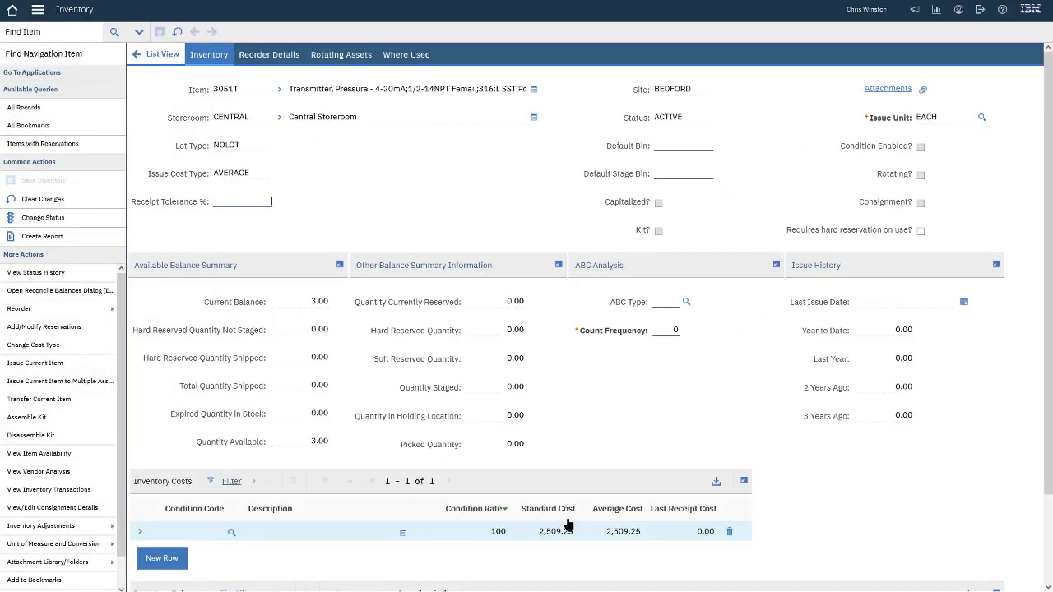
- Check item 3051T's vendors INSTRUMART and TRANSCAT, then return to the results list
{"action": "left_click", "coordinate": [269, 56]}
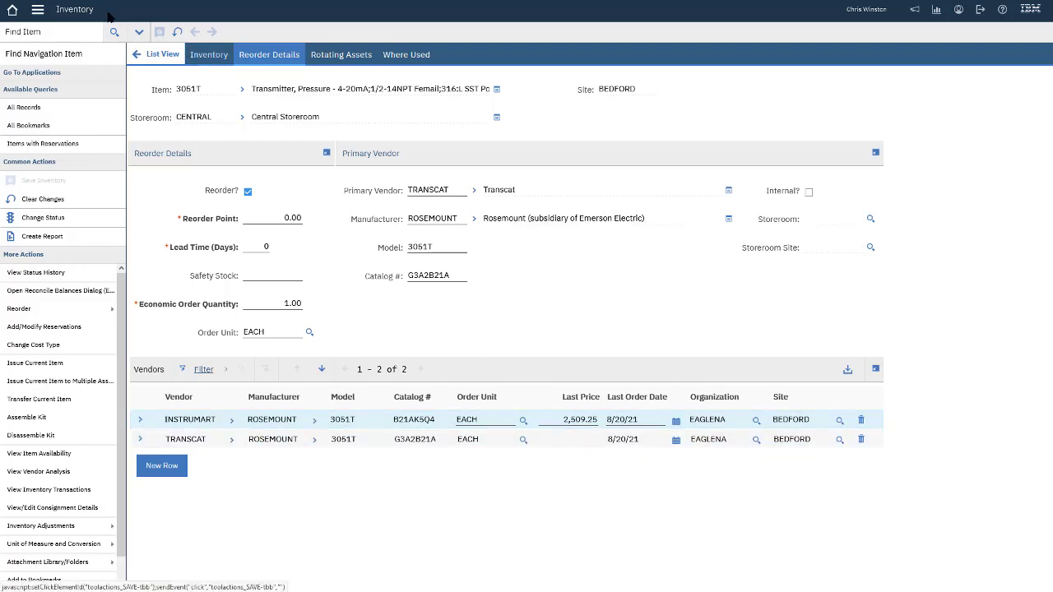
{"action": "left_click", "coordinate": [163, 55]}
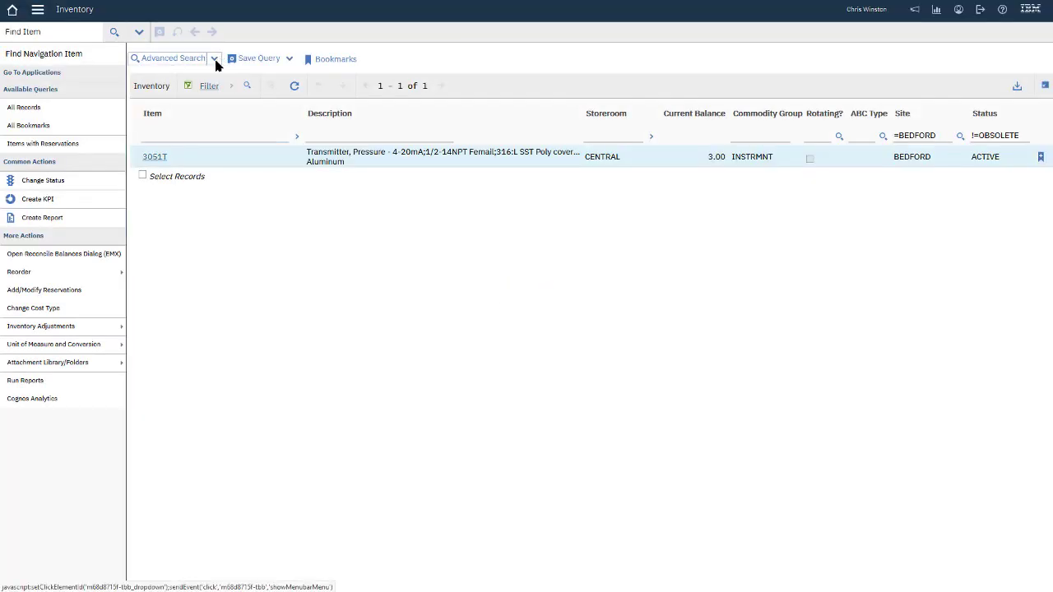
{"action": "left_click", "coordinate": [215, 61]}
{"action": "left_click", "coordinate": [167, 88]}
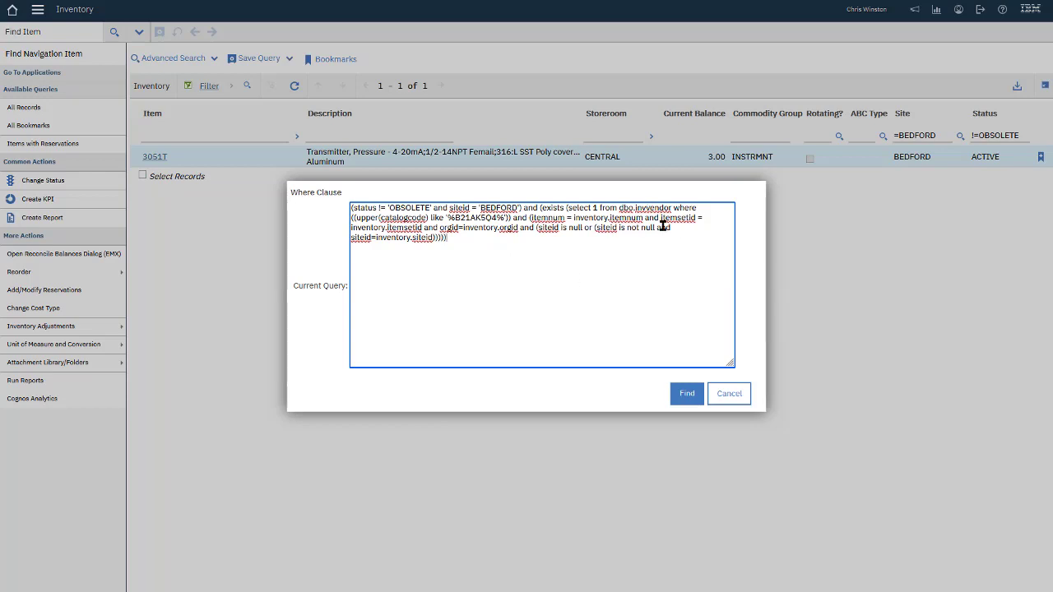
{"action": "left_click_drag", "start_coordinate": [639, 211], "coordinate": [670, 209]}
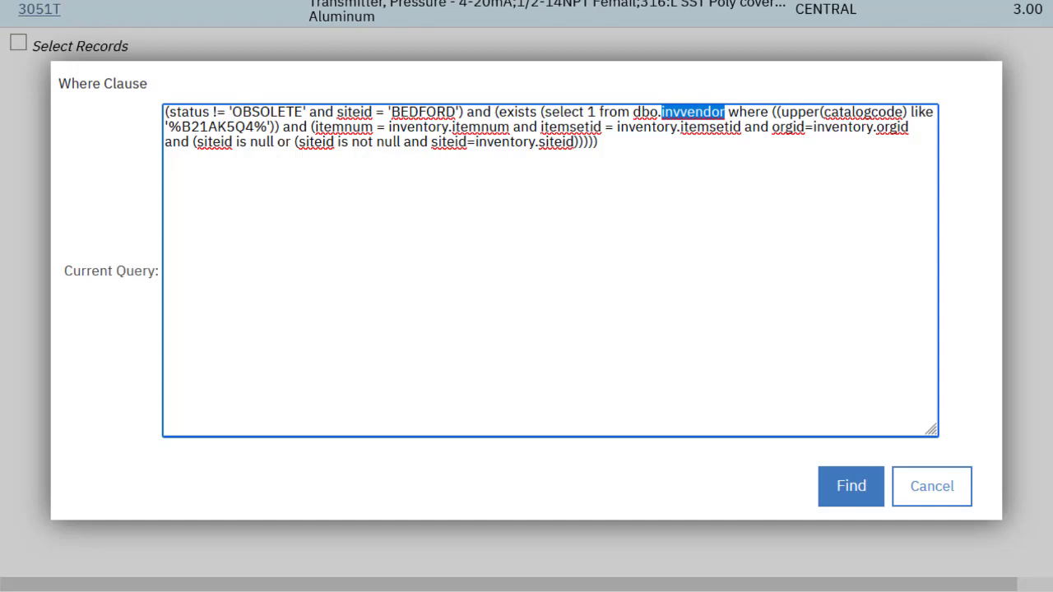
{"action": "left_click", "coordinate": [901, 487]}
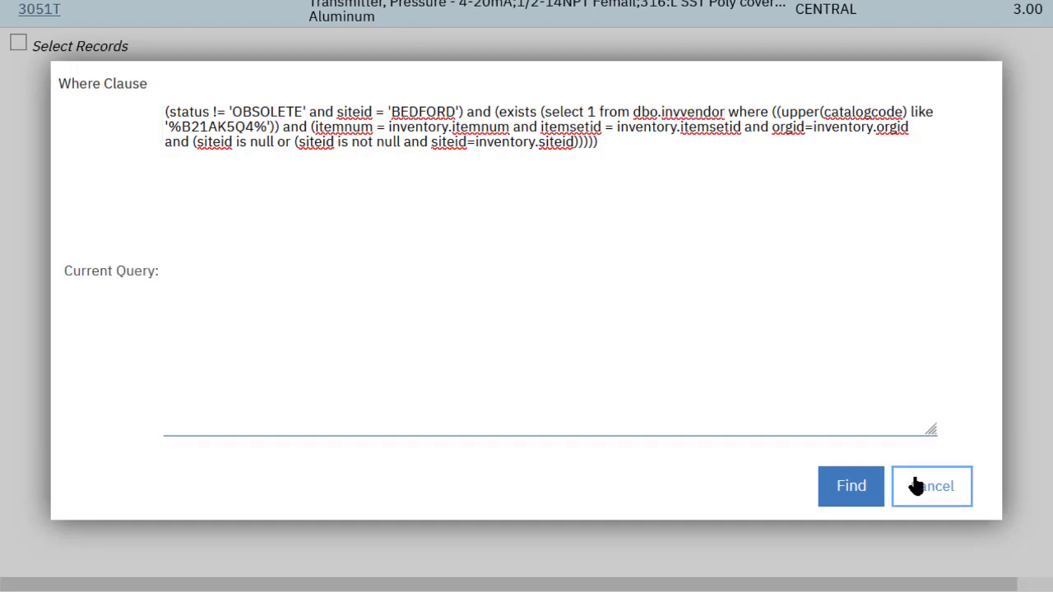
- Reopen More Search Fields, showing the Vendor Sub-Tab section with Vendor's Catalog # B21AK5Q4
{"action": "left_click", "coordinate": [234, 75]}
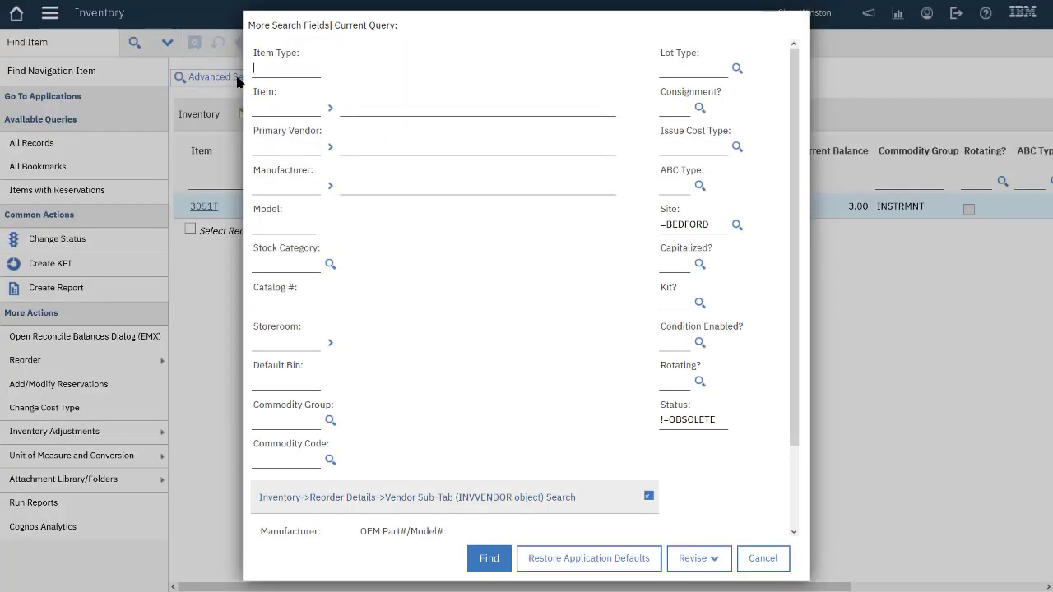
{"action": "left_click", "coordinate": [794, 487]}
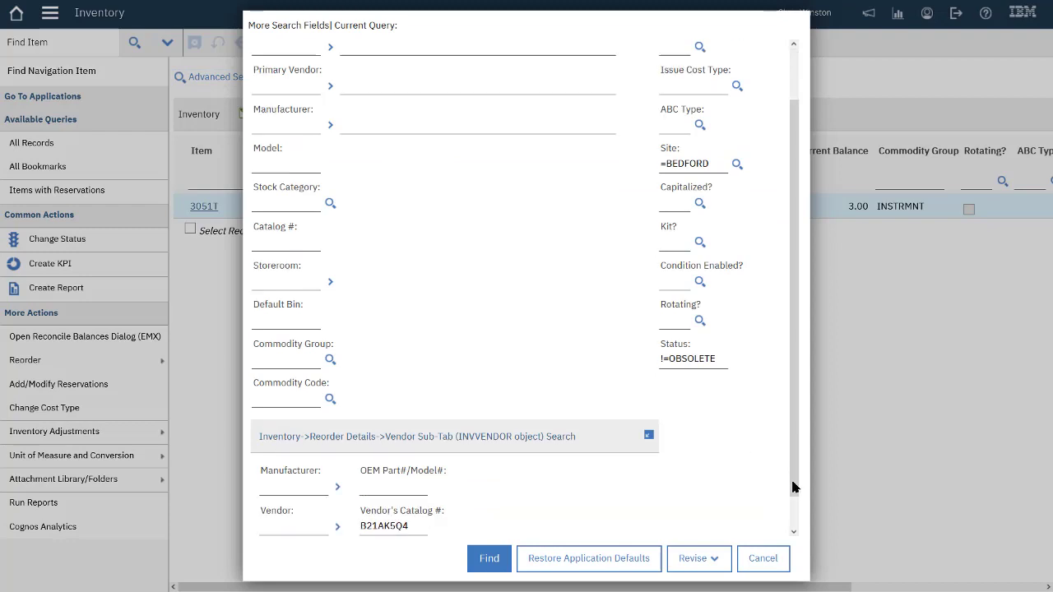